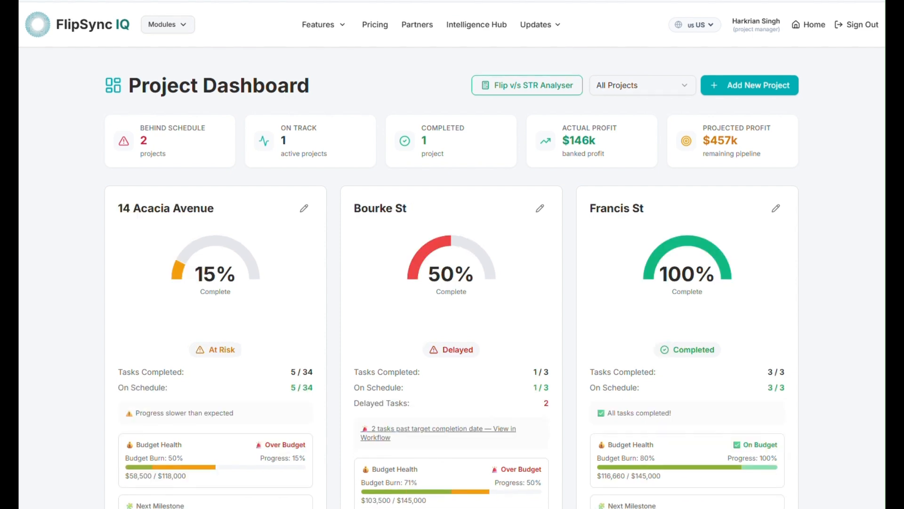
Scroll down and back up through the project cards on the Project Dashboard
scroll(452, 288, "down", 3)
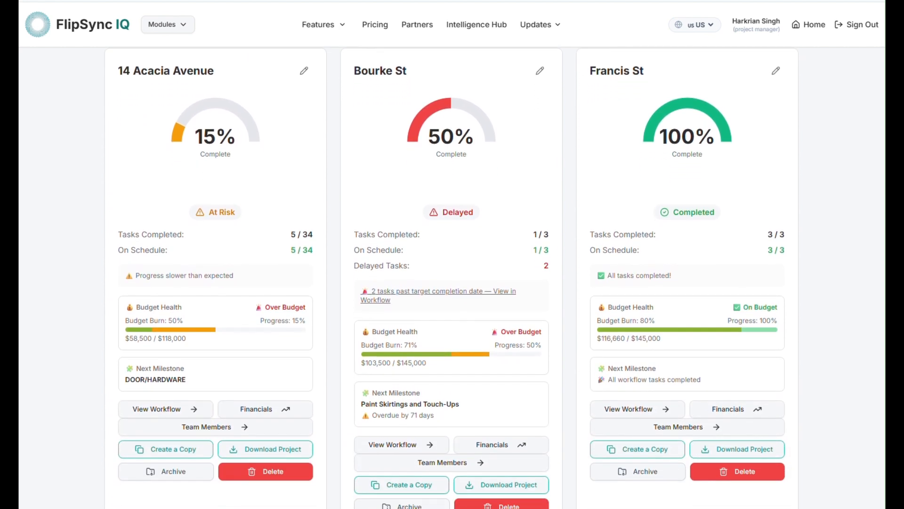
scroll(452, 278, "down", 3)
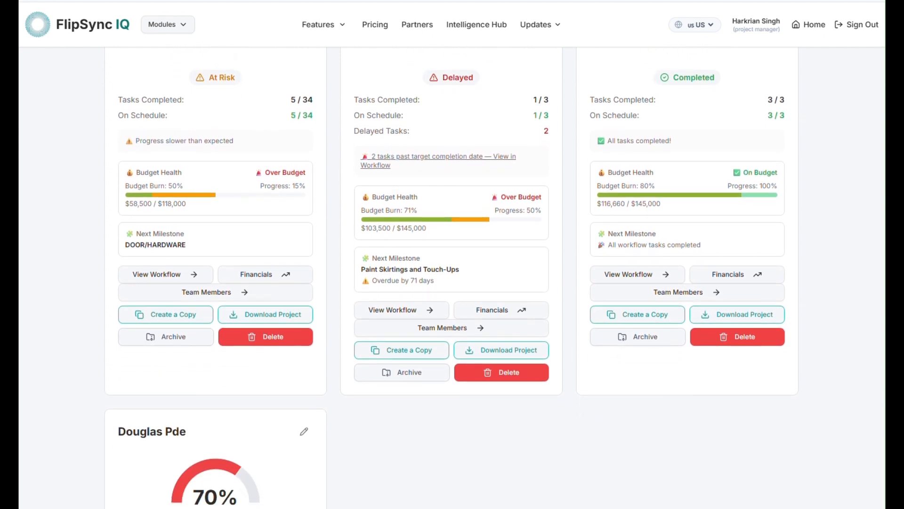
scroll(452, 278, "up", 3)
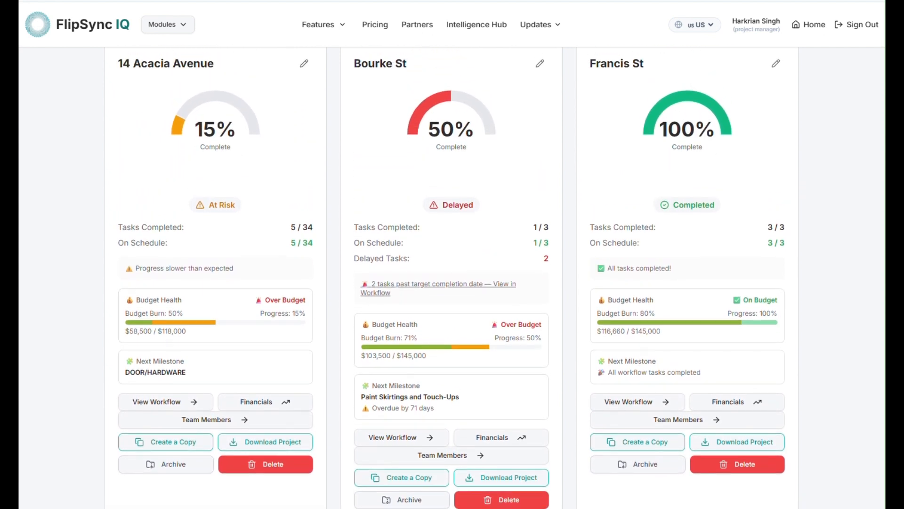
scroll(453, 278, "up", 3)
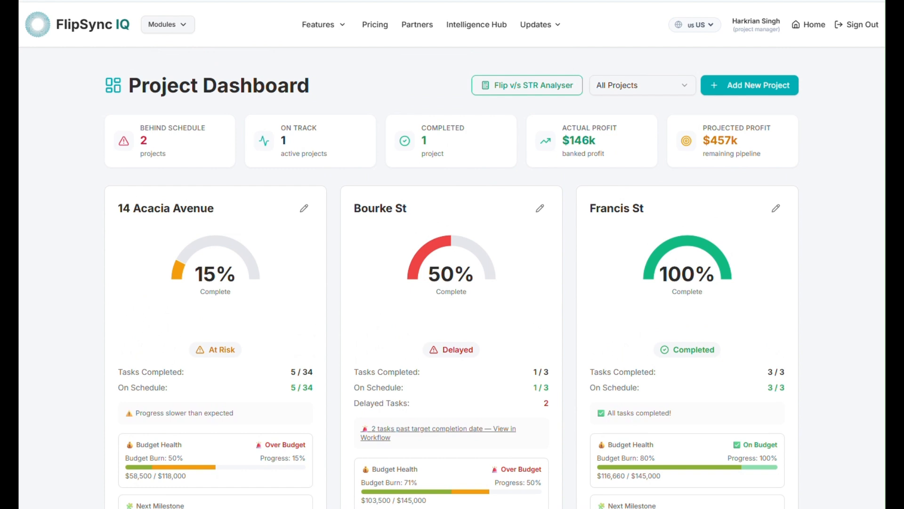
Start a new project named 'test' with a start date of 31/07/2026
left_click(765, 96)
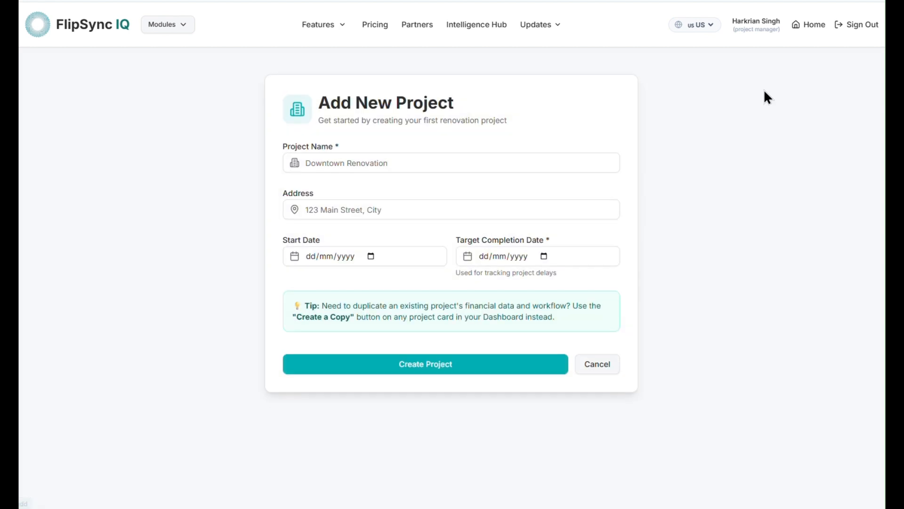
left_click(423, 162)
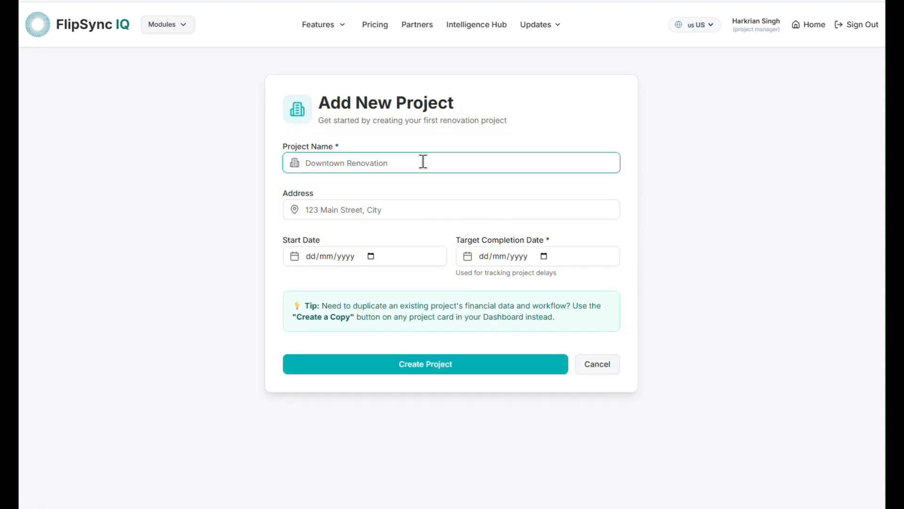
type("test")
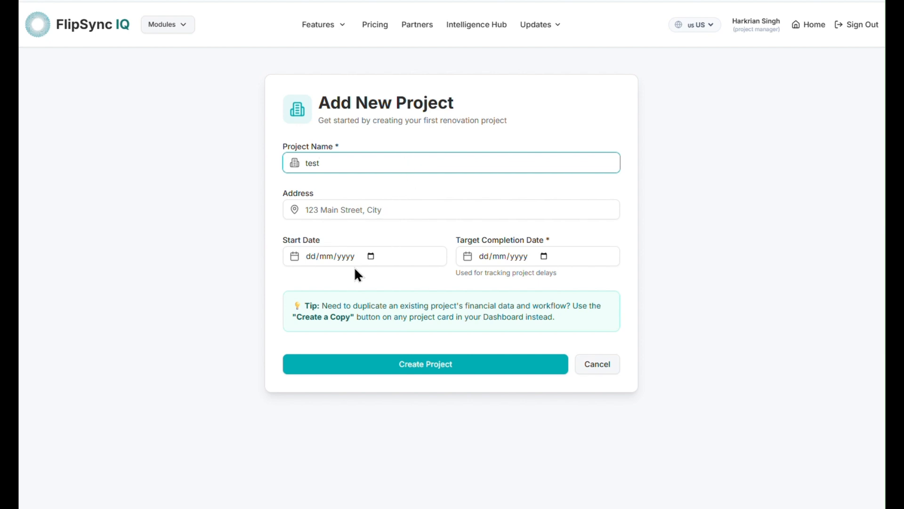
left_click(371, 255)
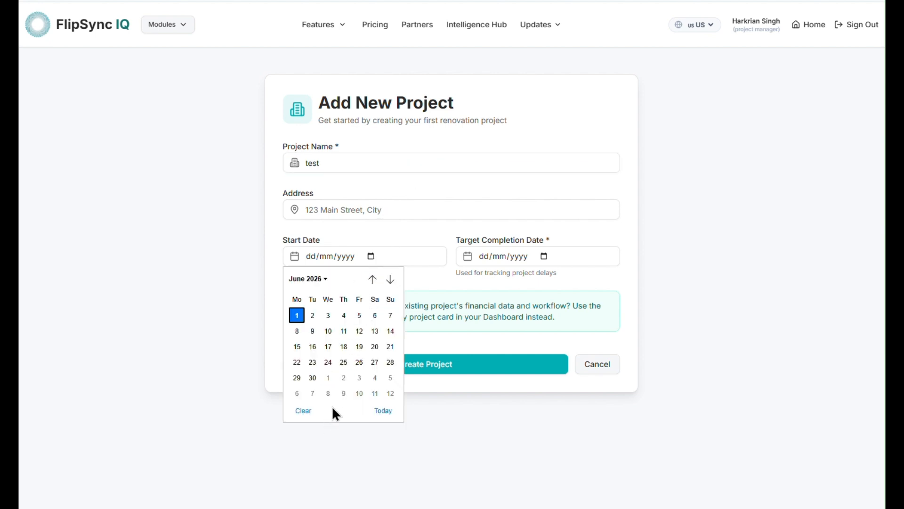
left_click(392, 279)
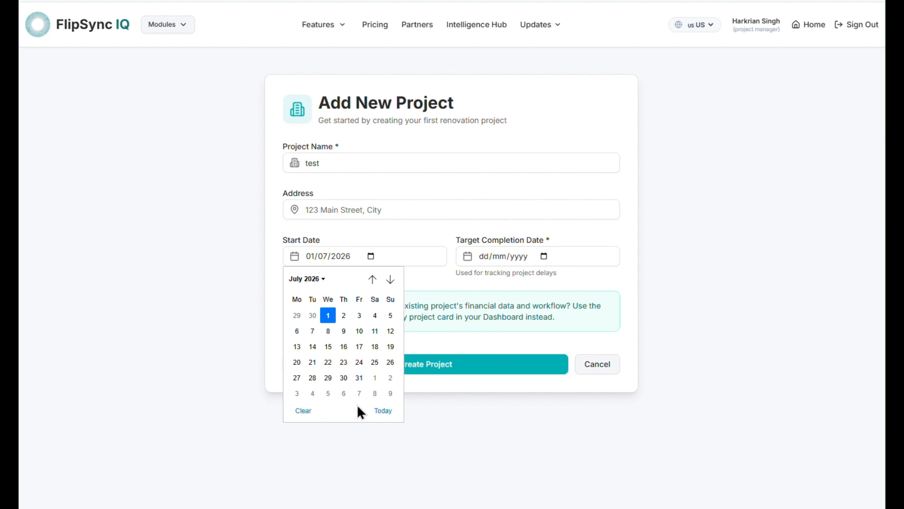
left_click(360, 377)
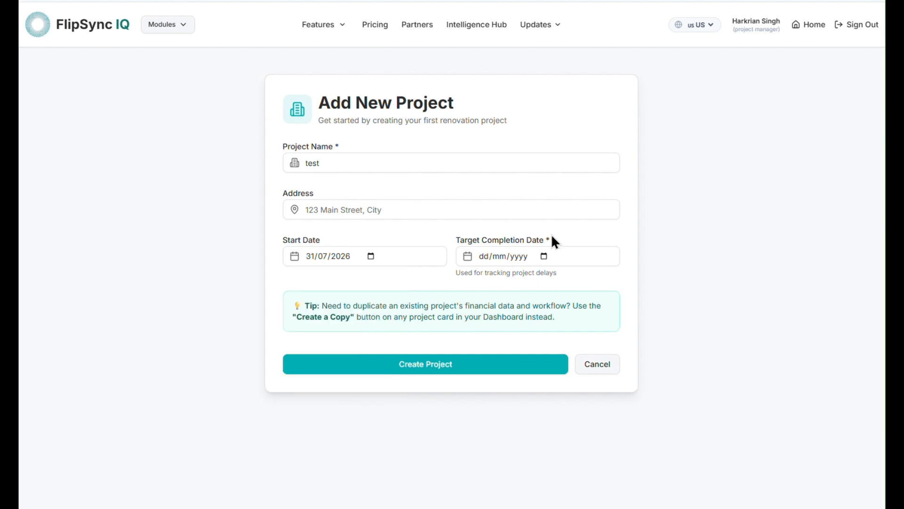
Set the project's target completion date to 30/11/2026
left_click(544, 256)
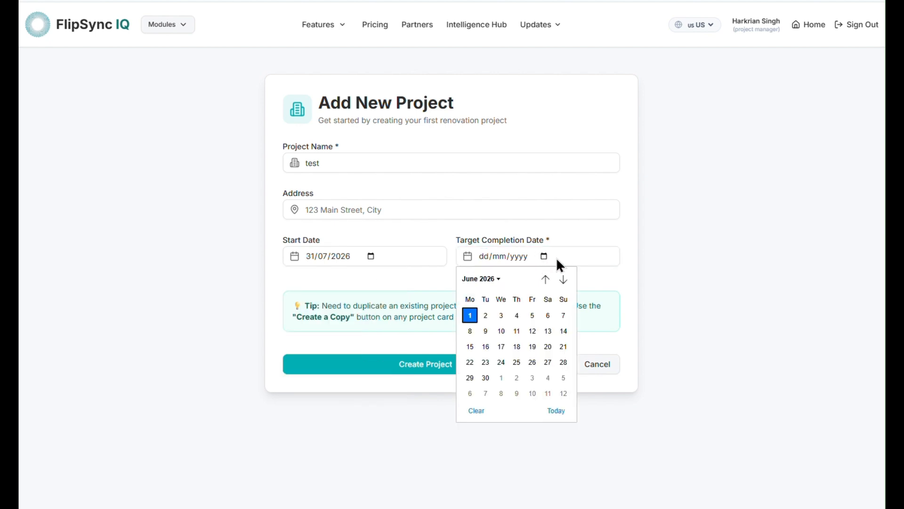
left_click(567, 279)
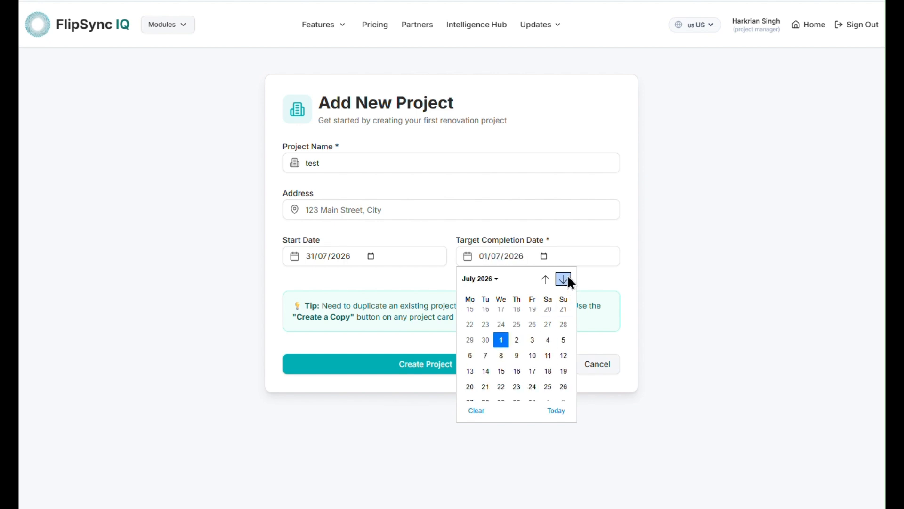
left_click(568, 277)
left_click(568, 278)
left_click(568, 278)
left_click(568, 278)
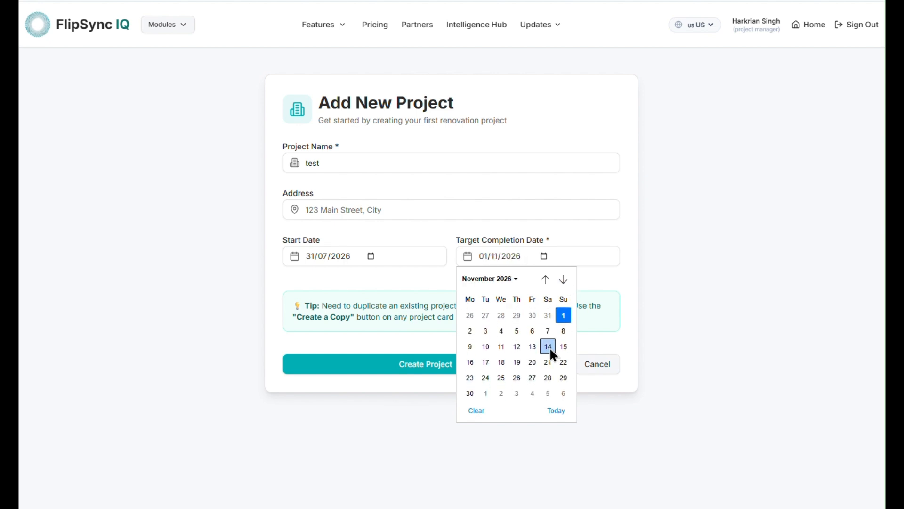
left_click(470, 394)
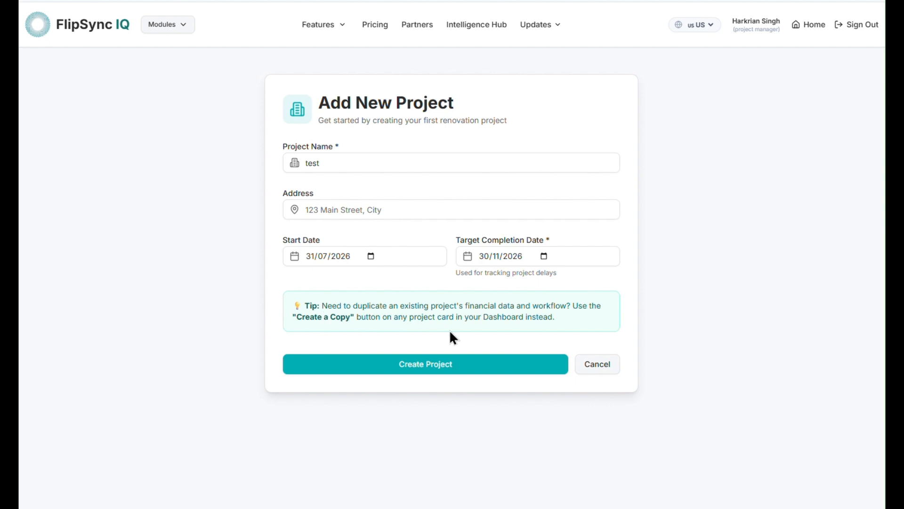
Create the 'test' project and check the status filter, leaving All Projects shown
left_click(460, 377)
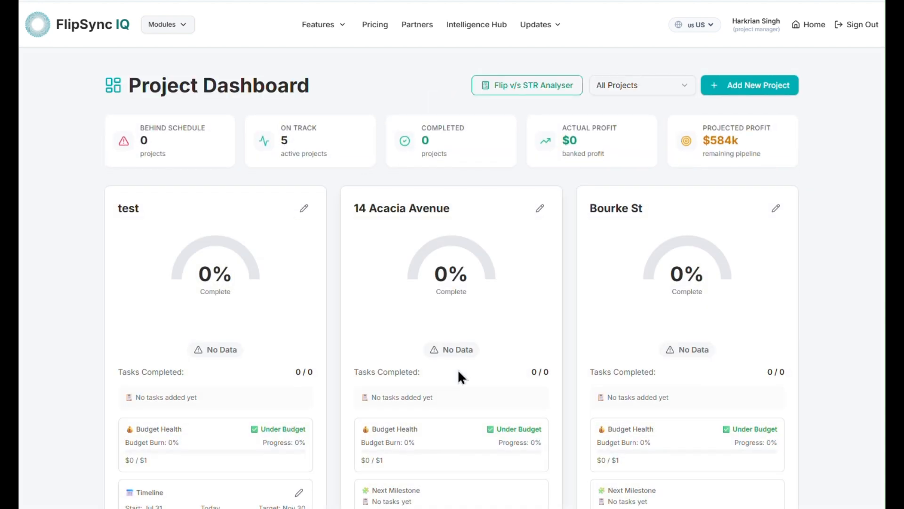
left_click(685, 85)
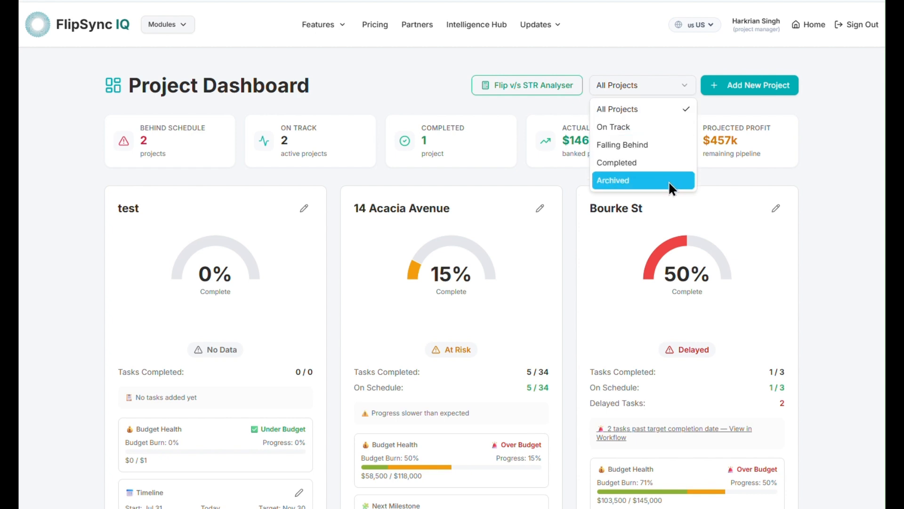
left_click(837, 308)
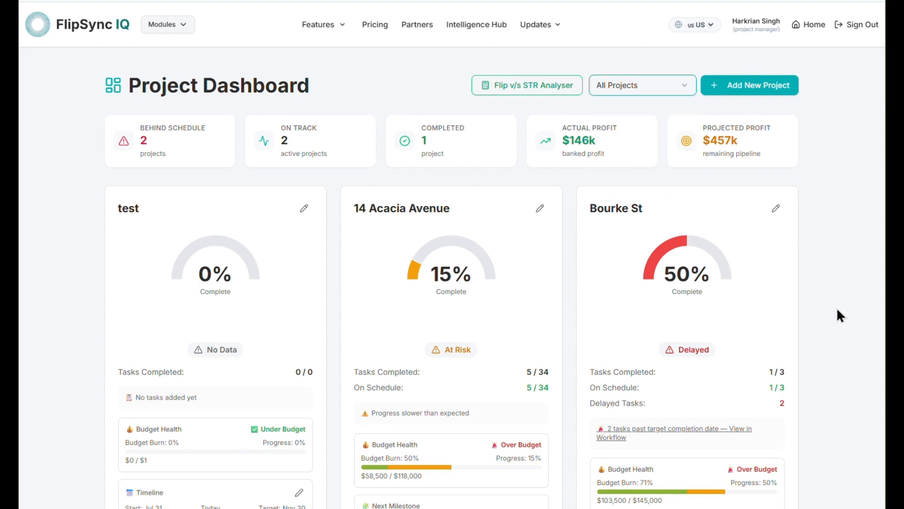
Scroll through the project cards to find the new 'test' card with its Jul 31–Nov 30 timeline
scroll(836, 306, "down", 2)
scroll(835, 307, "down", 3)
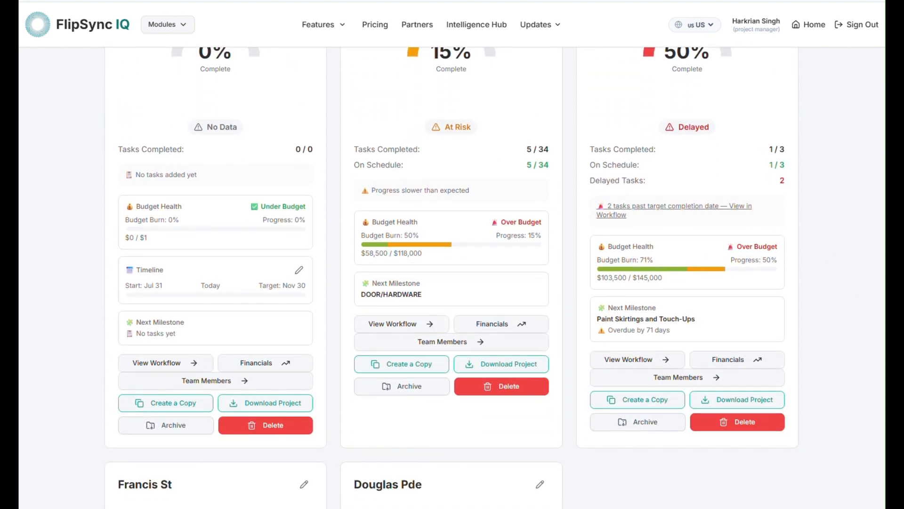
scroll(330, 335, "up", 1)
scroll(140, 101, "up", 2)
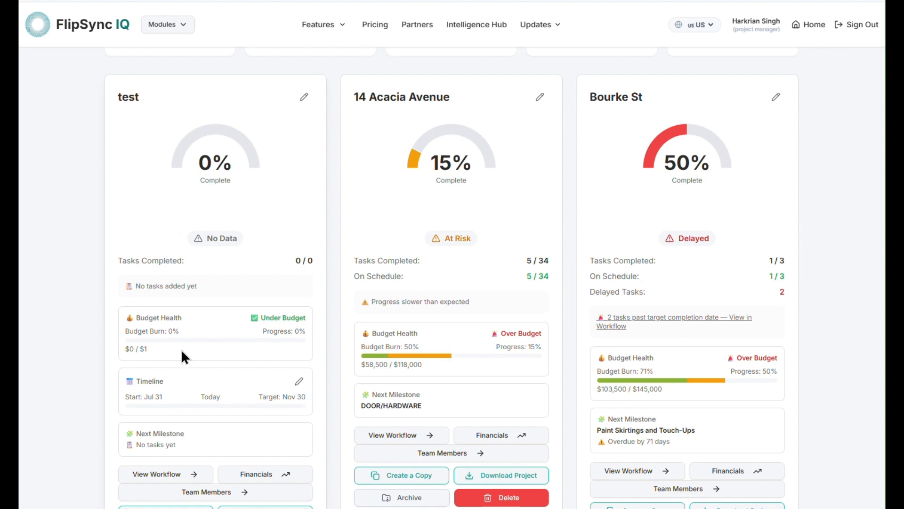
scroll(189, 238, "down", 3)
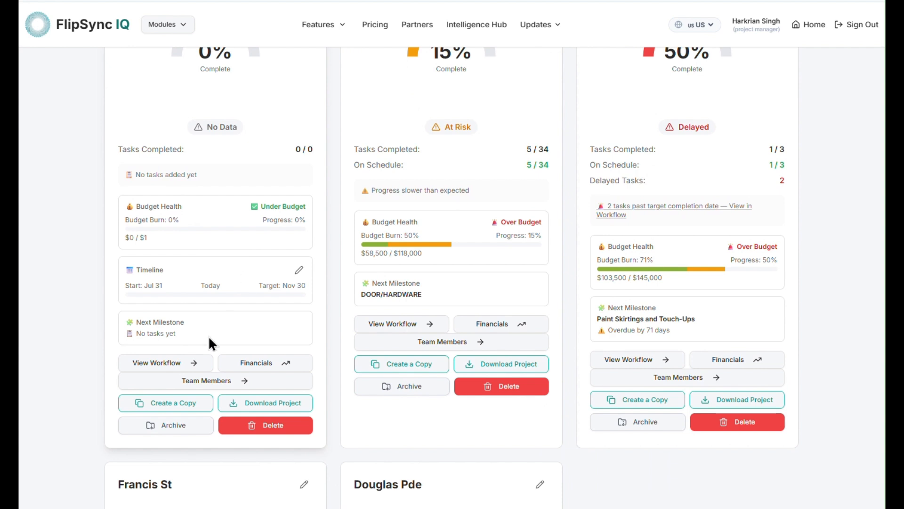
scroll(346, 335, "down", 3)
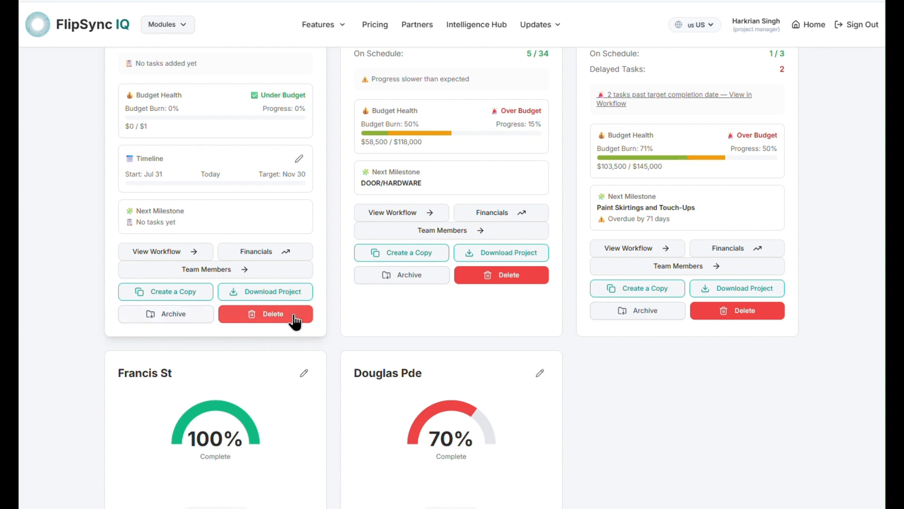
scroll(343, 330, "up", 4)
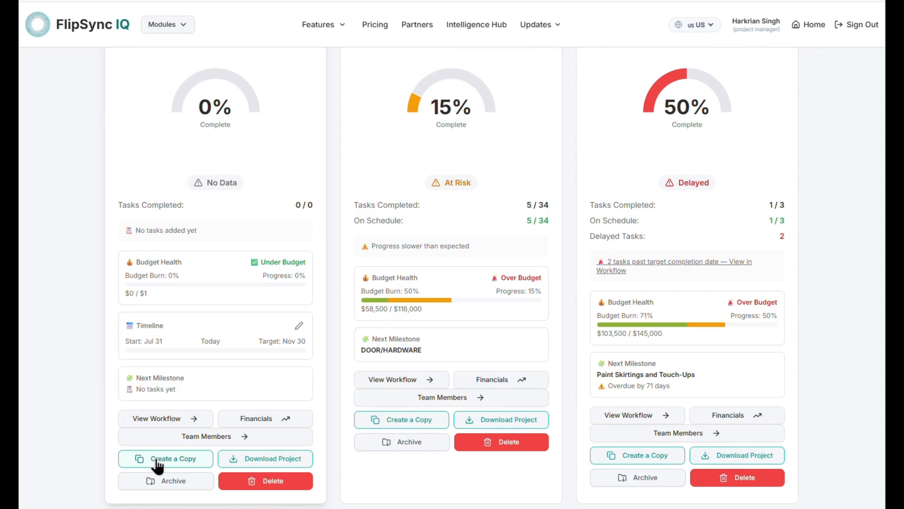
Make a copy of the 'test' project, confirming in the Create a Copy dialog
left_click(157, 464)
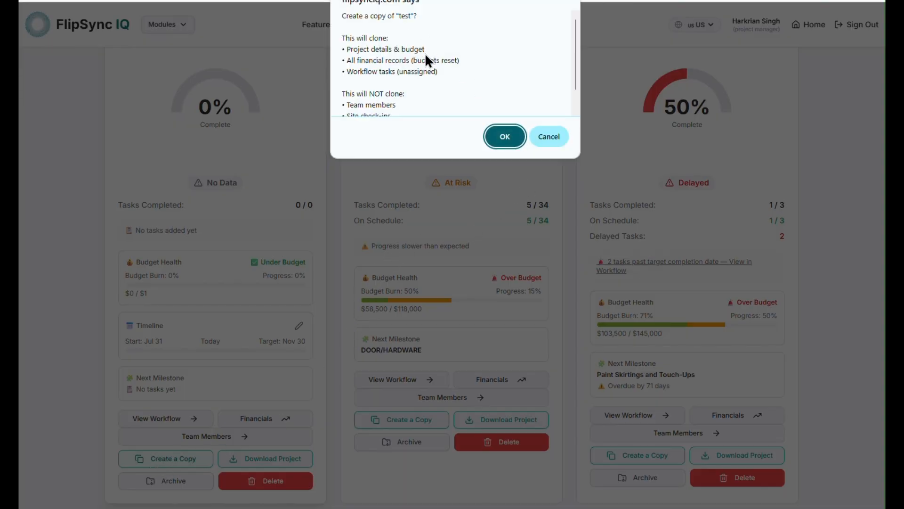
scroll(433, 68, "down", 1)
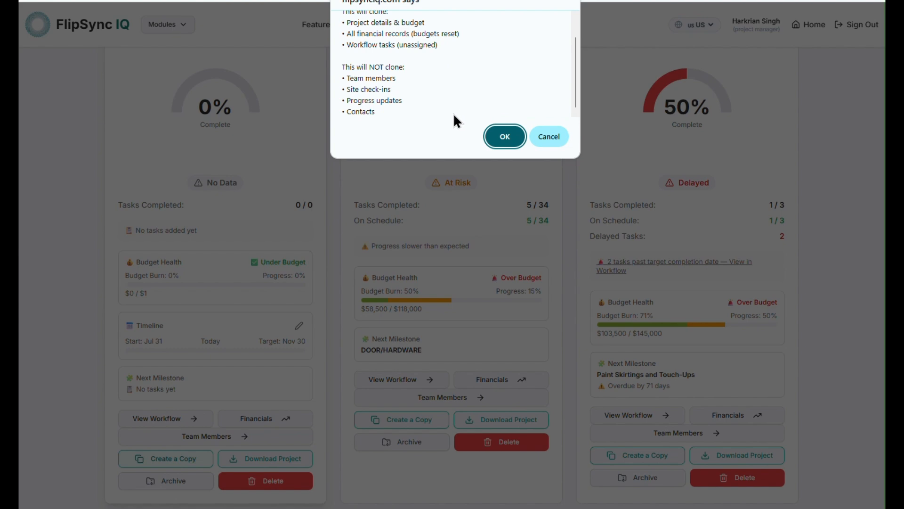
left_click(497, 138)
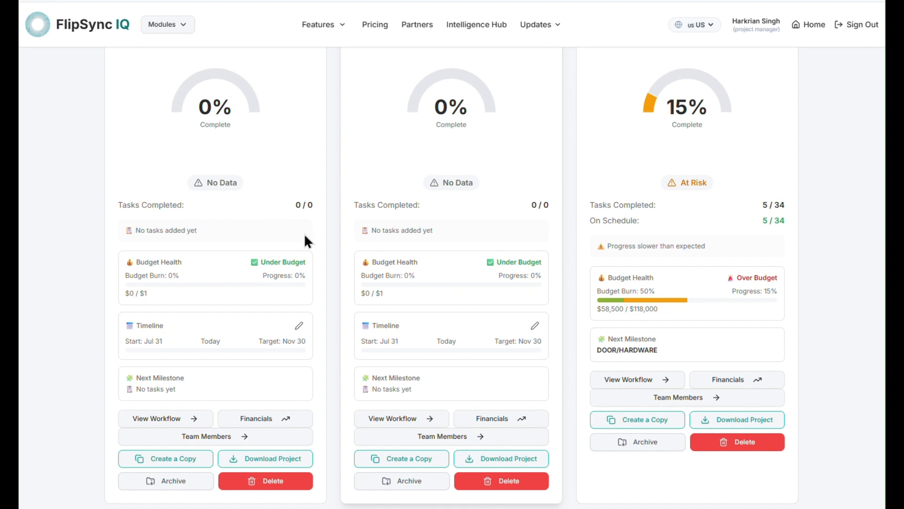
scroll(306, 238, "up", 3)
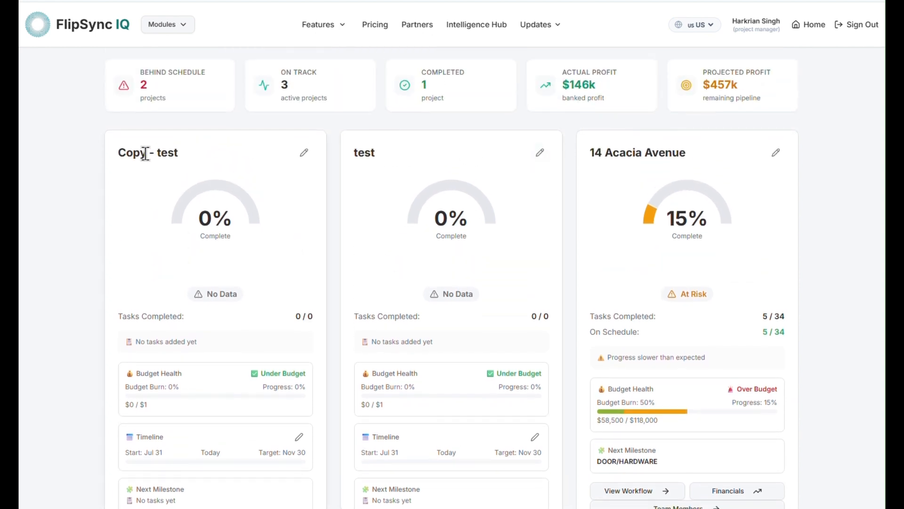
Rename the 'Copy - test' project to 'test 2'
left_click(303, 152)
left_click_drag(252, 155, 30, 151)
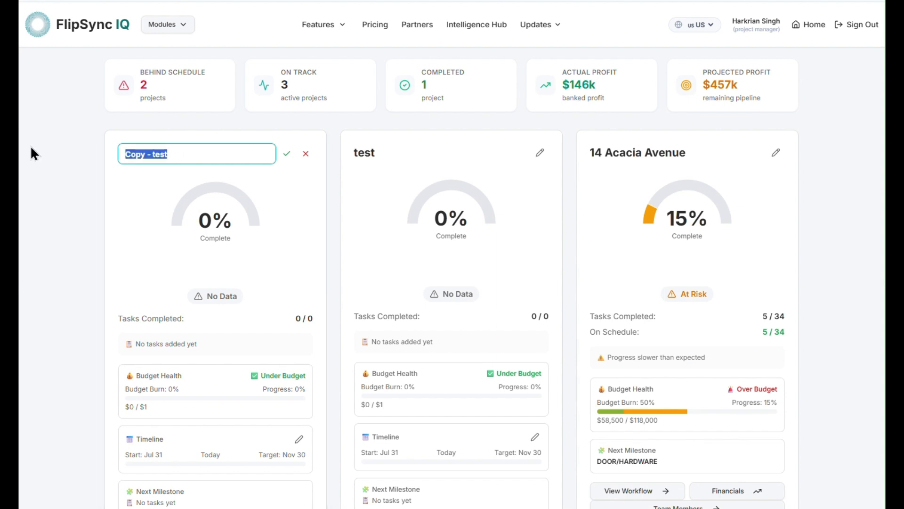
type("test 2")
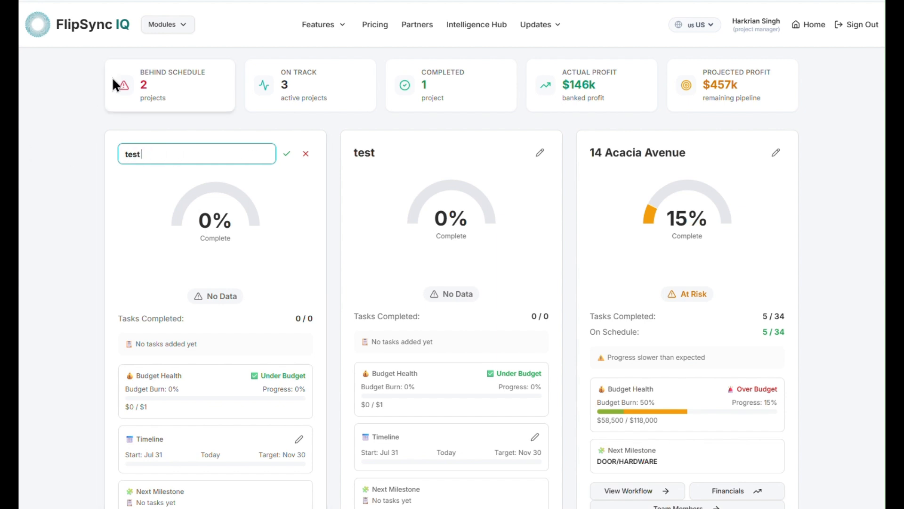
left_click(286, 155)
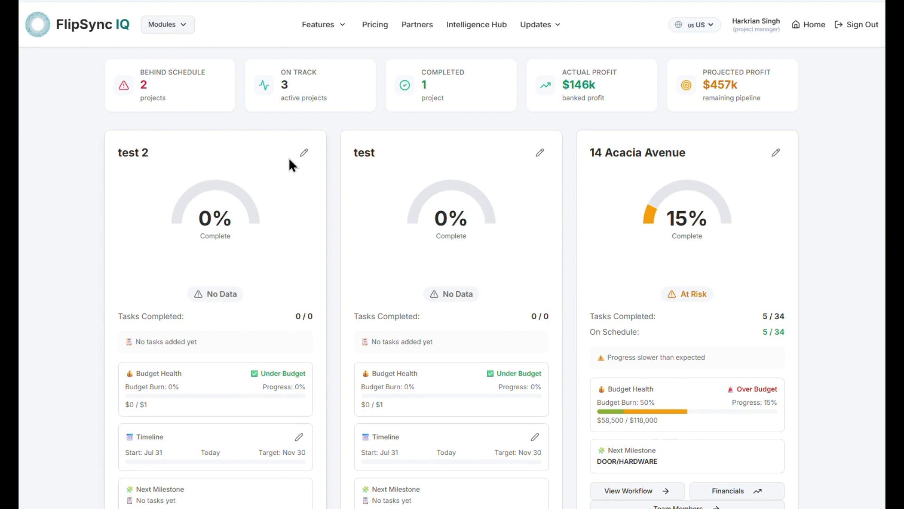
scroll(288, 157, "down", 5)
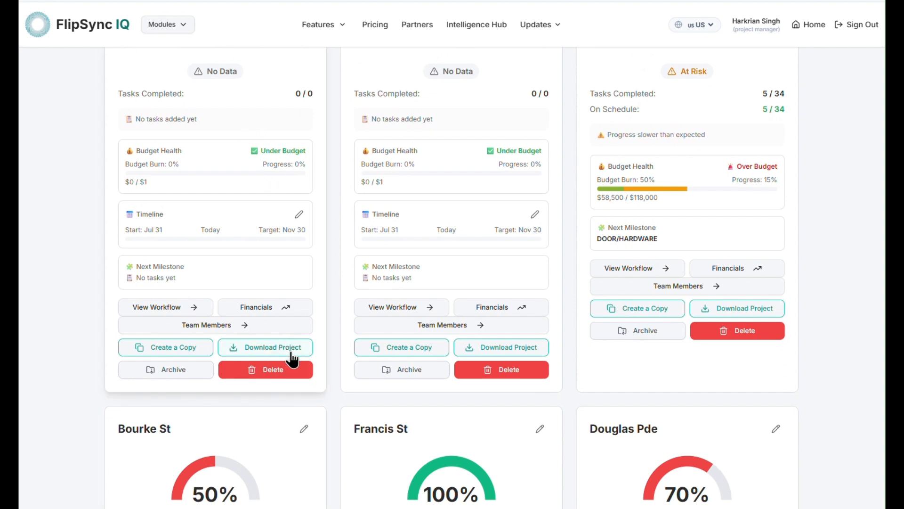
Archive 'test 2', confirm it under the Archived filter, then return to All Projects
left_click(173, 377)
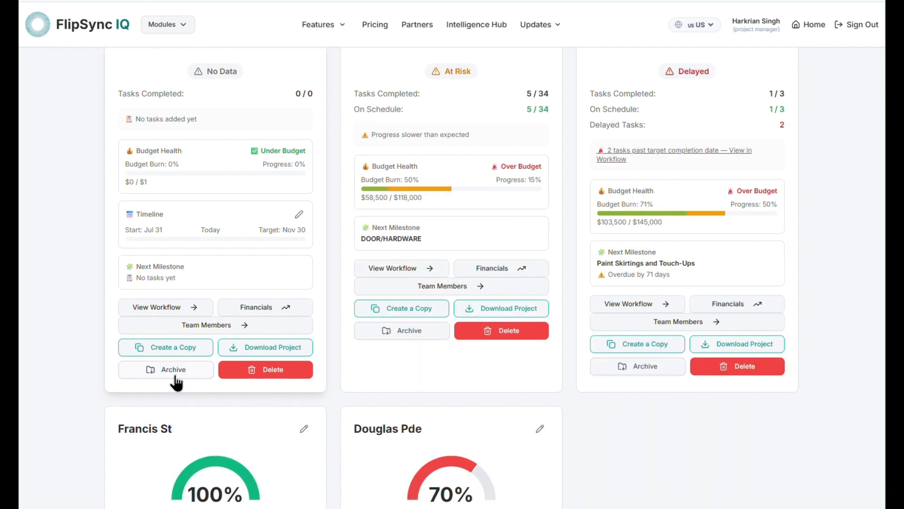
scroll(191, 376, "up", 6)
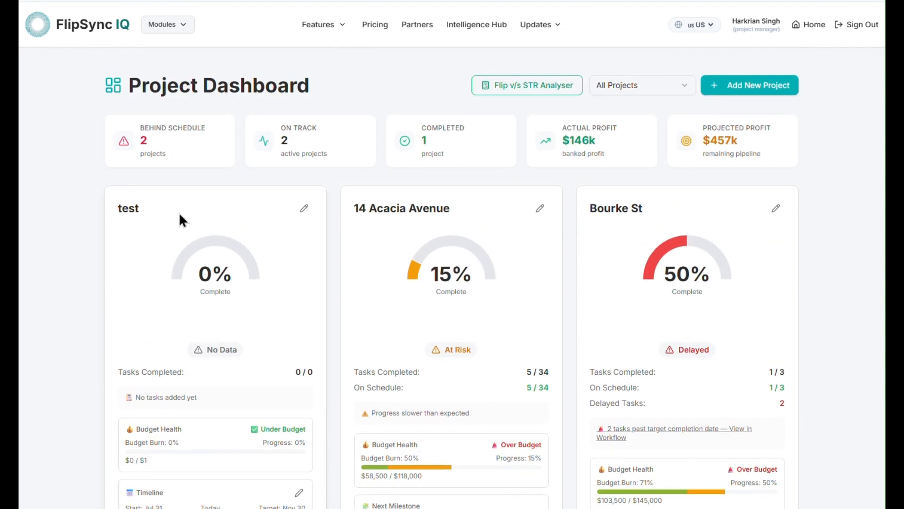
left_click(645, 86)
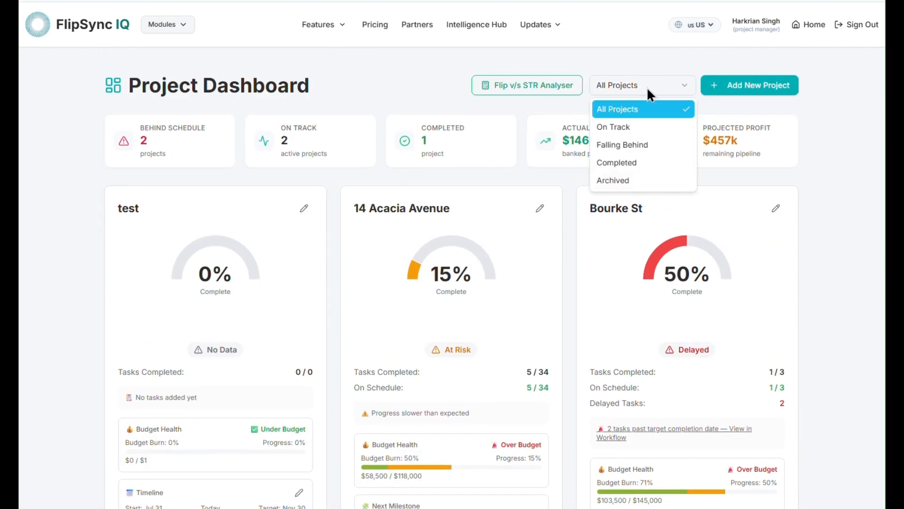
left_click(645, 181)
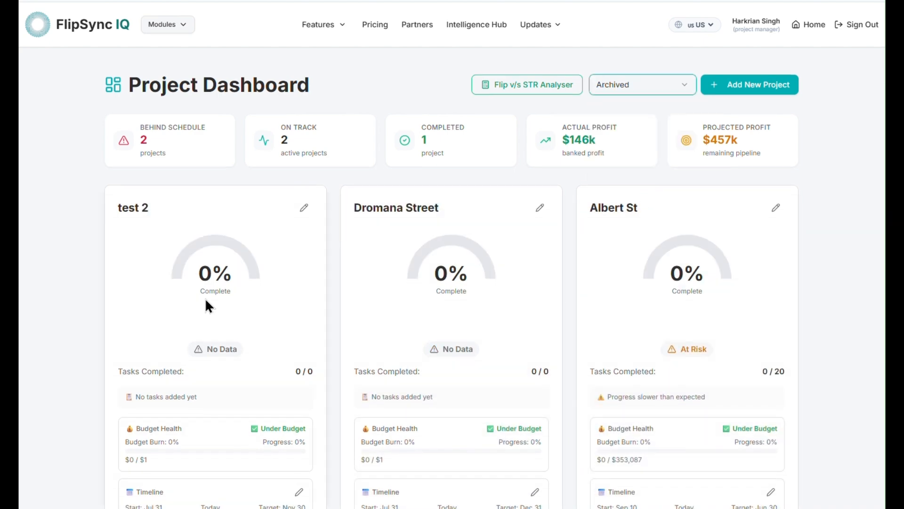
scroll(206, 300, "down", 5)
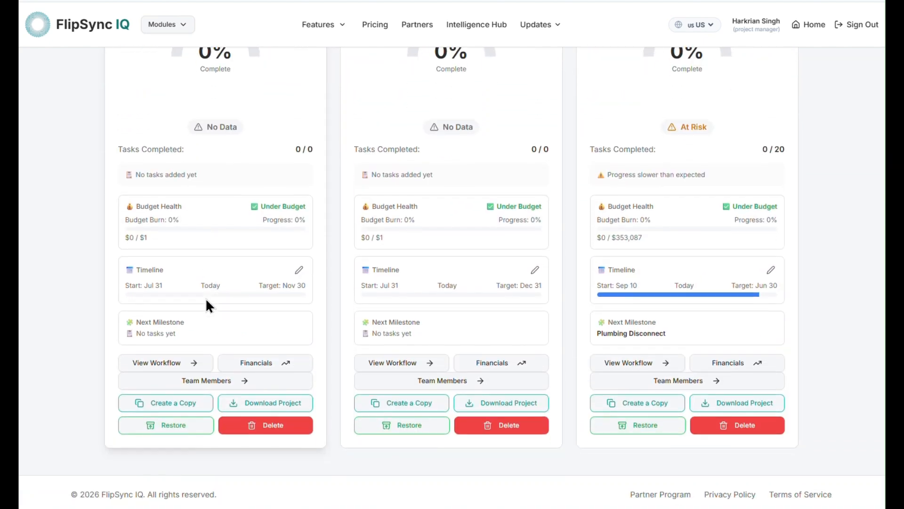
scroll(206, 302, "up", 5)
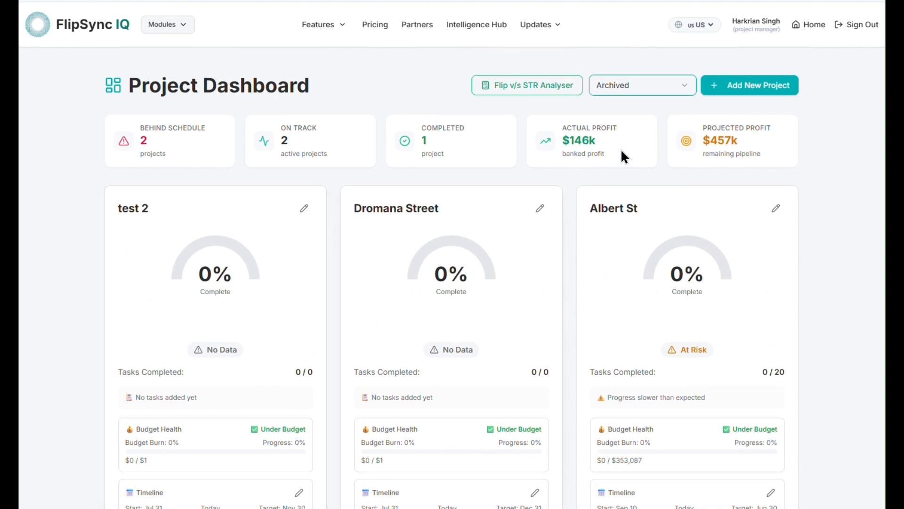
left_click(635, 91)
left_click(617, 107)
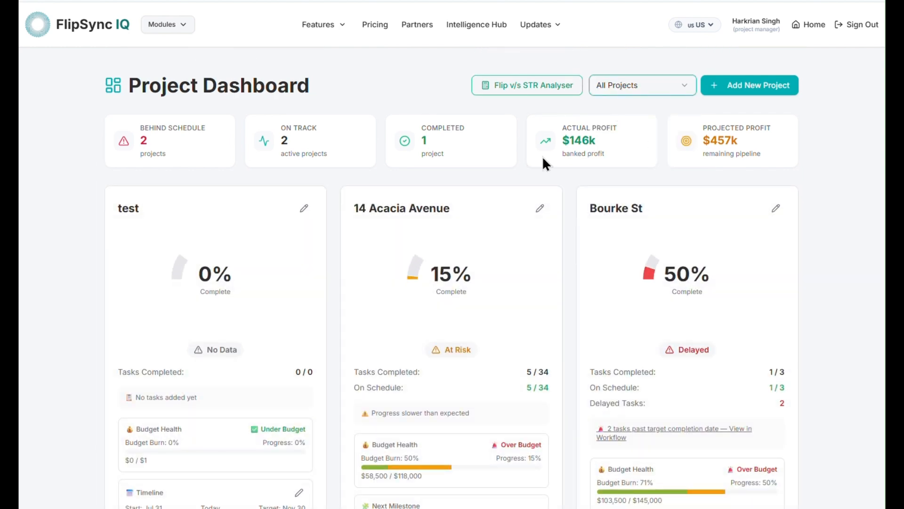
scroll(196, 309, "down", 5)
scroll(196, 309, "up", 5)
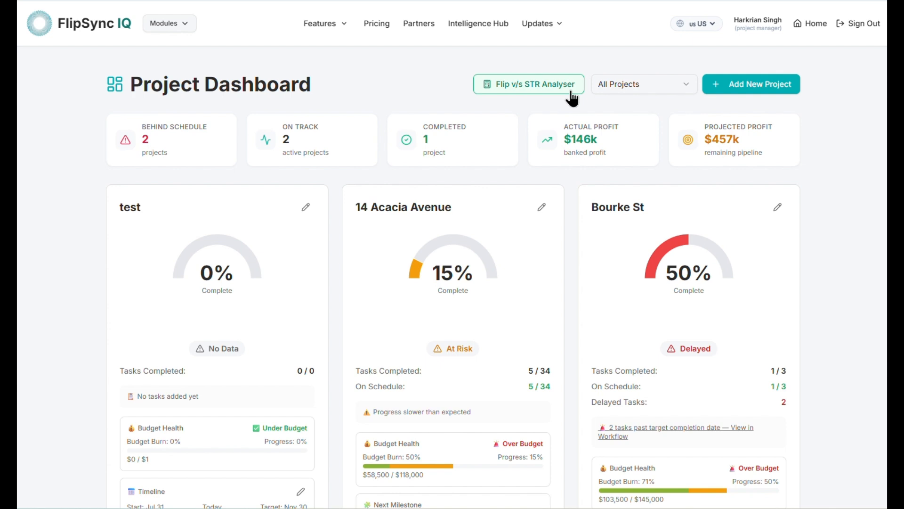
scroll(487, 318, "down", 5)
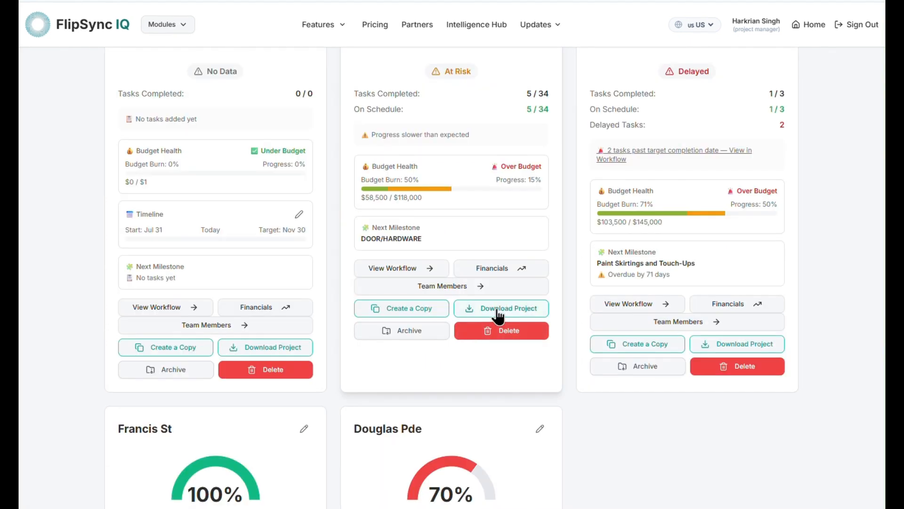
left_click(497, 309)
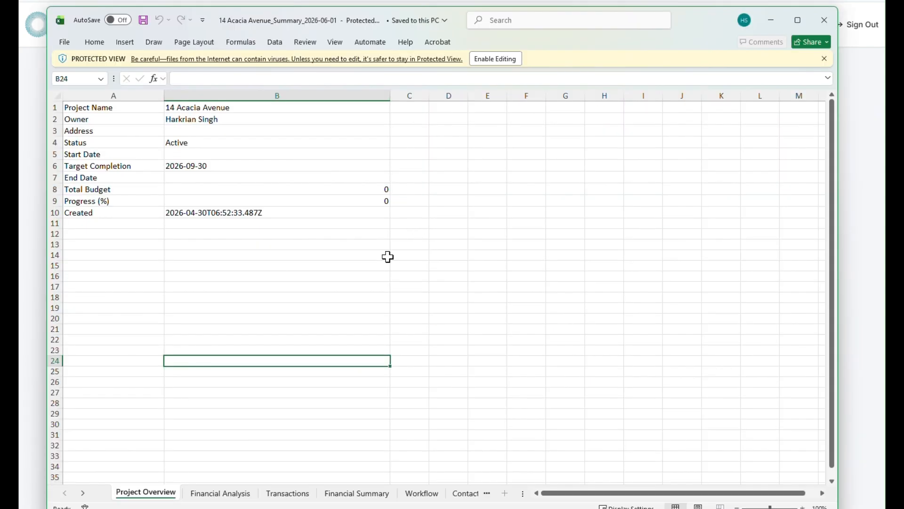
View the Financial Analysis, Transactions, Financial Summary, Workflow and Contacts sheets in turn
left_click(235, 494)
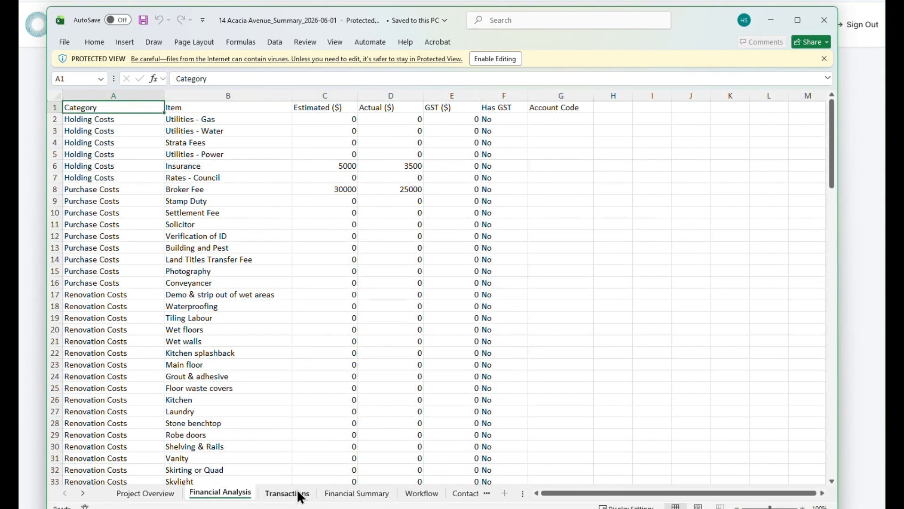
left_click(299, 494)
left_click(353, 494)
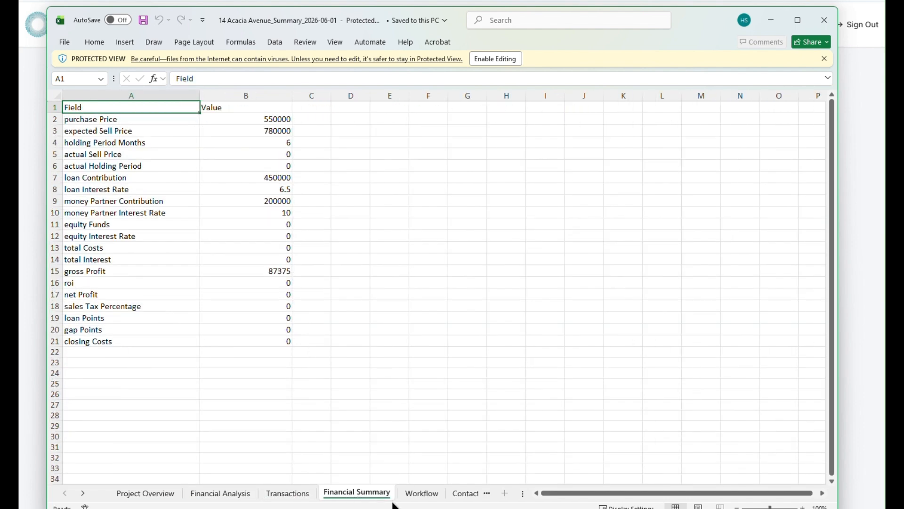
left_click(431, 497)
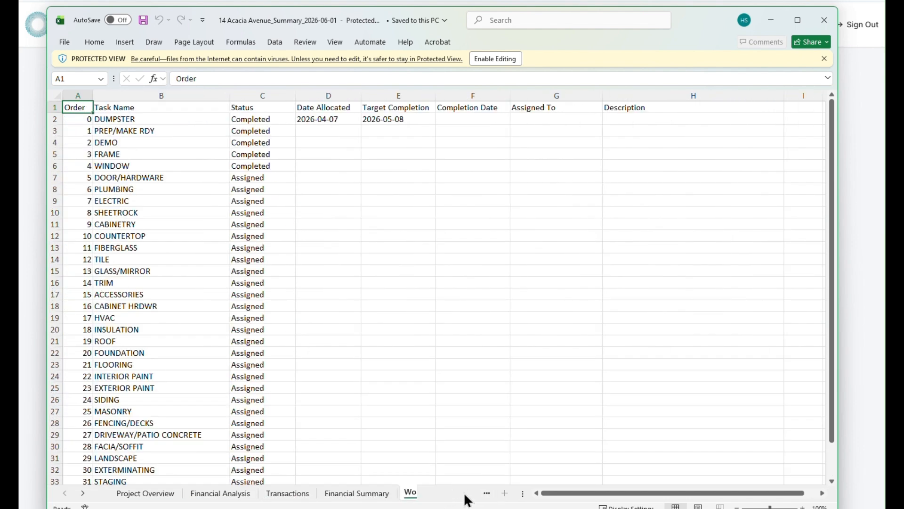
left_click(465, 498)
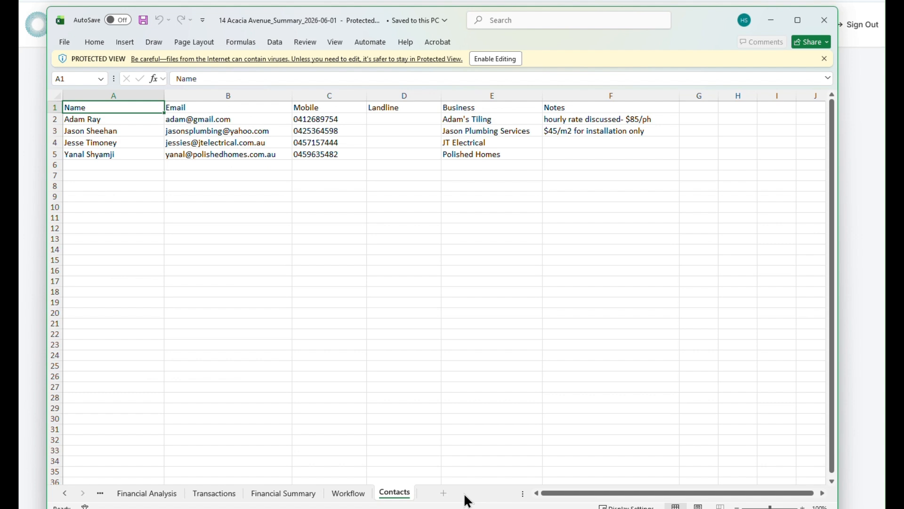